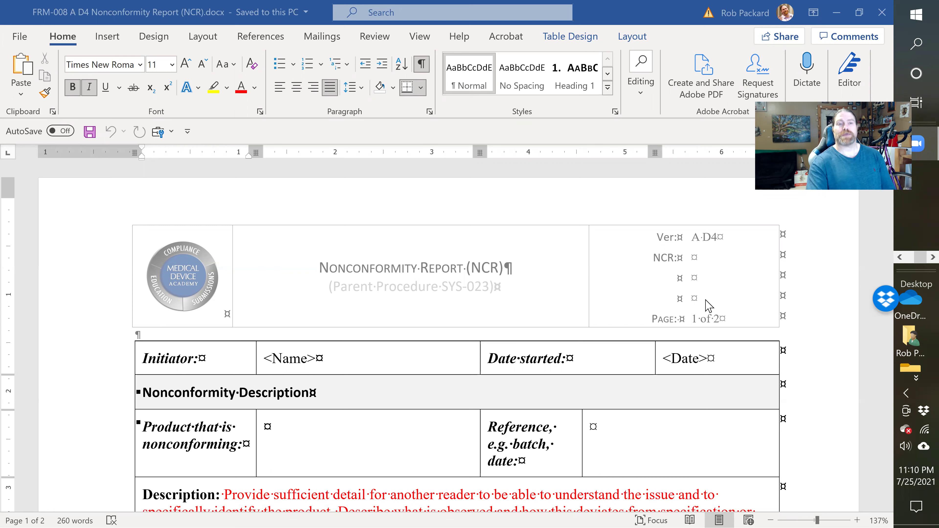
Enter NCR number 21-001 in the NCR form's header.
click(698, 263)
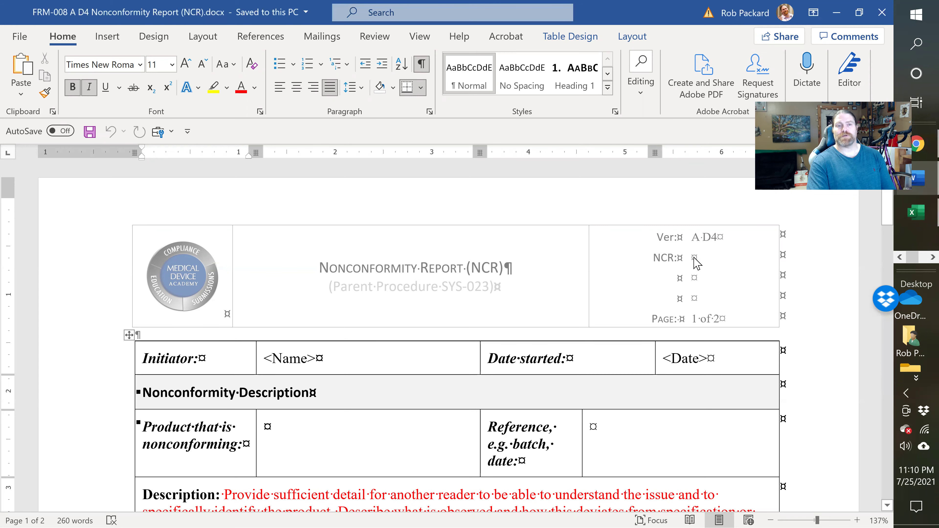
double_click(695, 258)
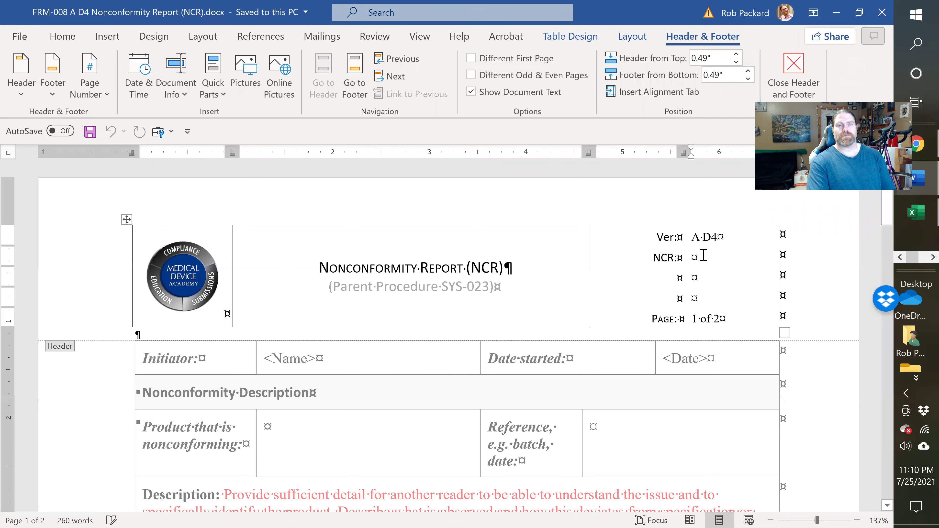
text(21-)
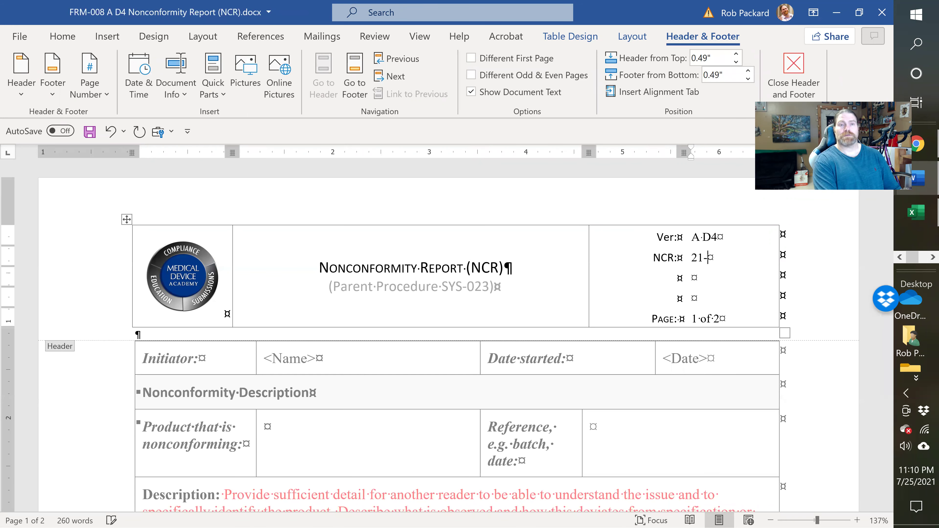
text(00)
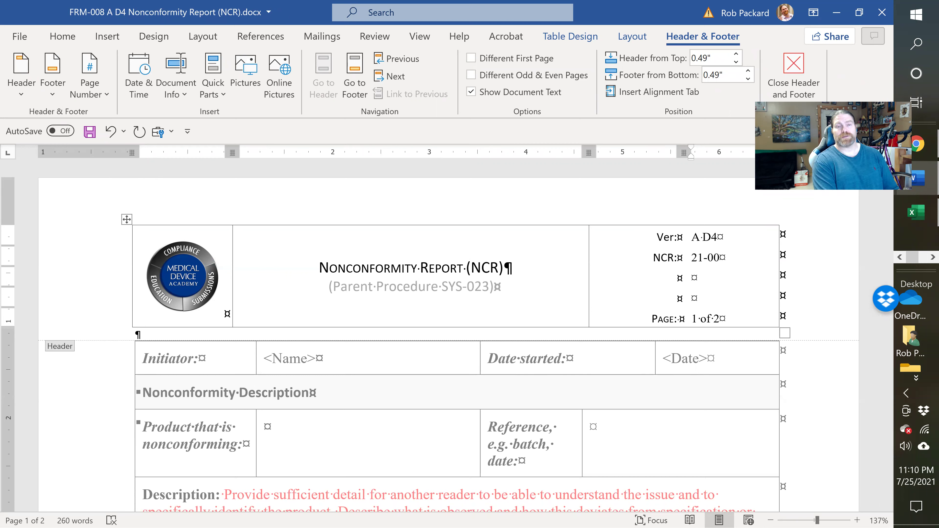
text(1)
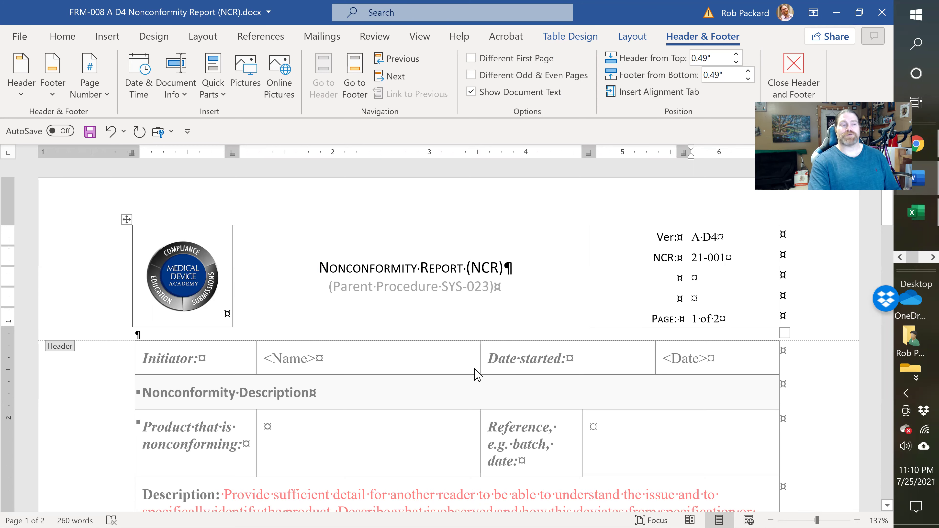
scroll(446, 369, down, 3)
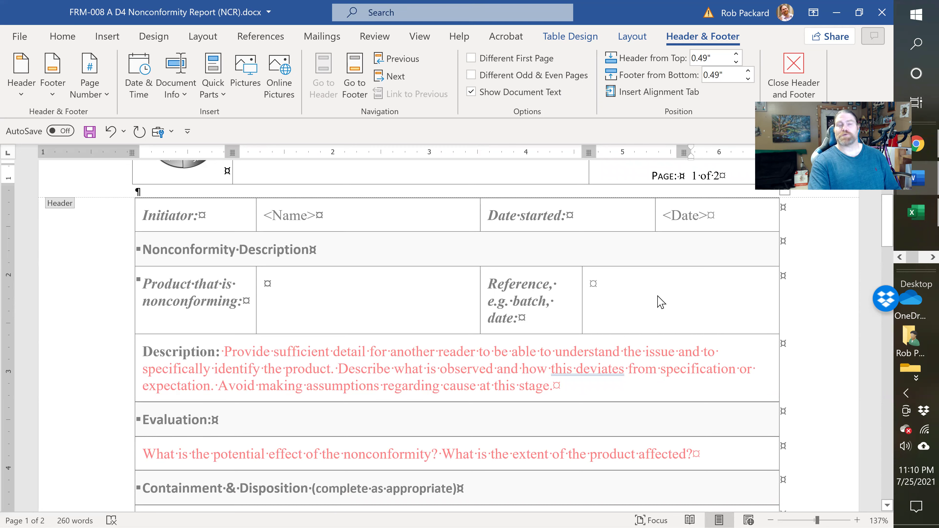
scroll(654, 314, down, 1)
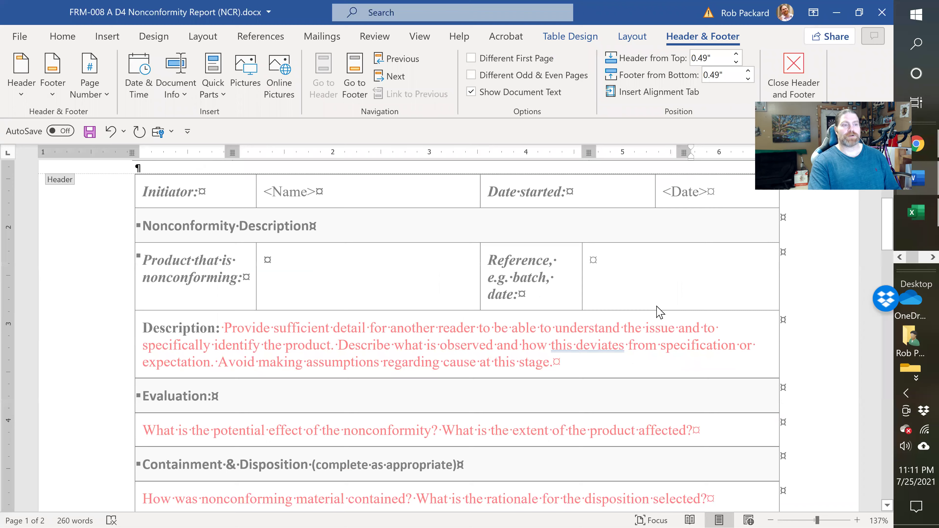
scroll(560, 330, down, 3)
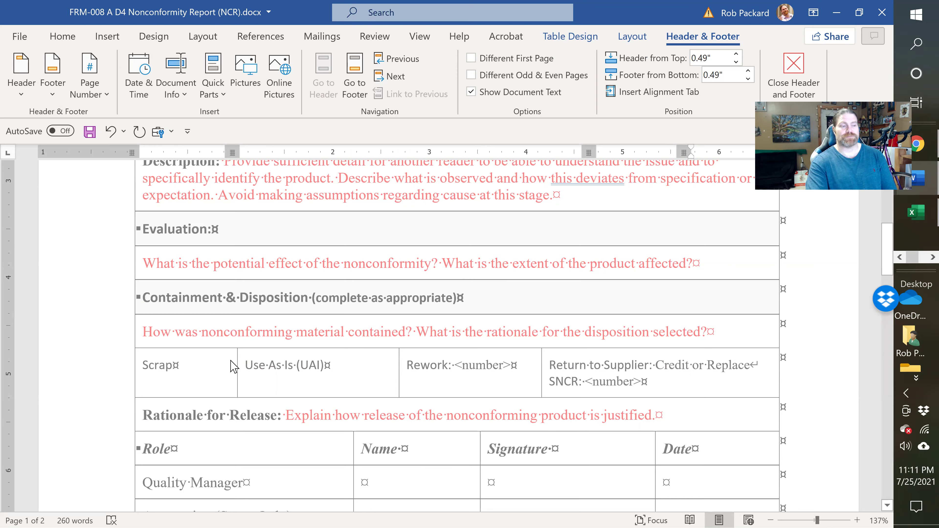
scroll(241, 370, down, 5)
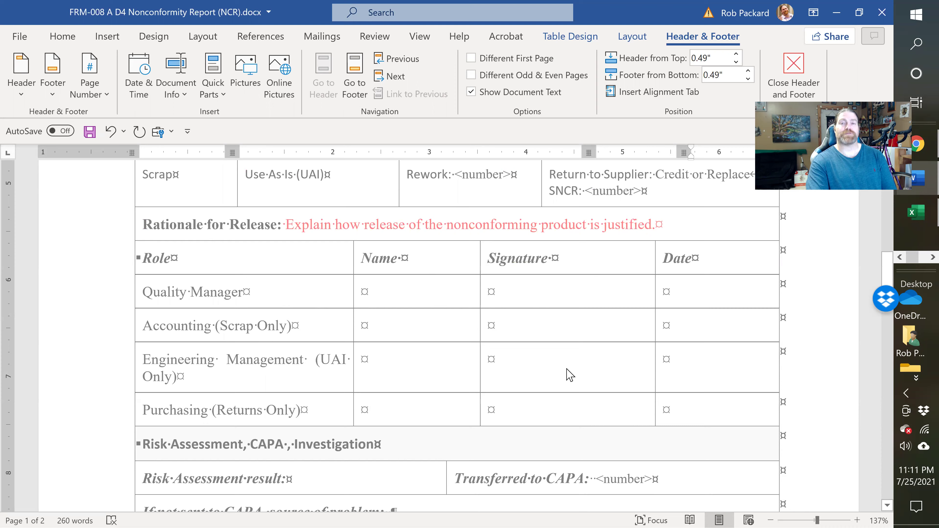
scroll(549, 379, down, 5)
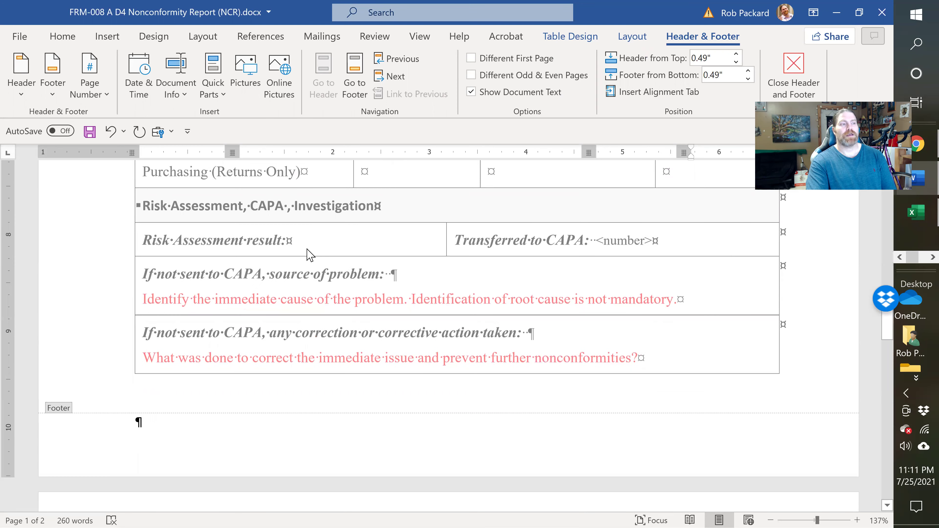
scroll(442, 201, up, 1)
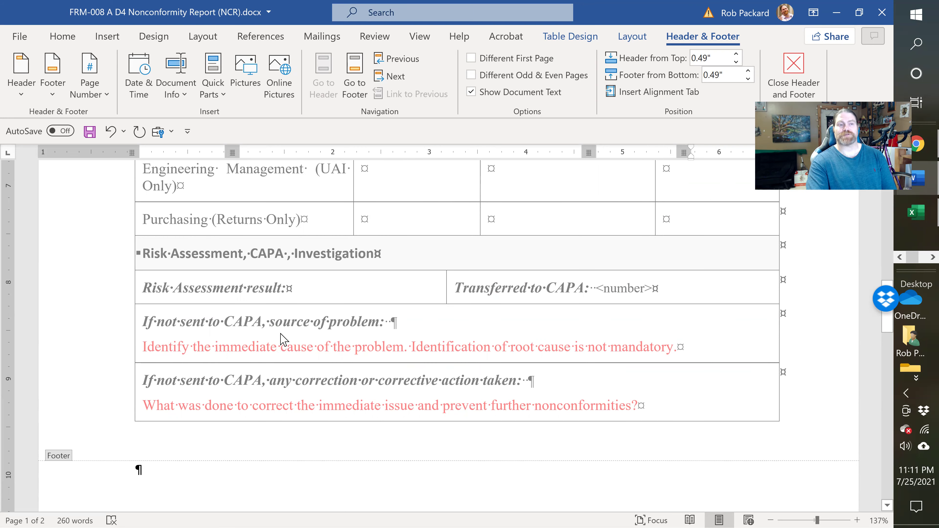
scroll(366, 319, down, 3)
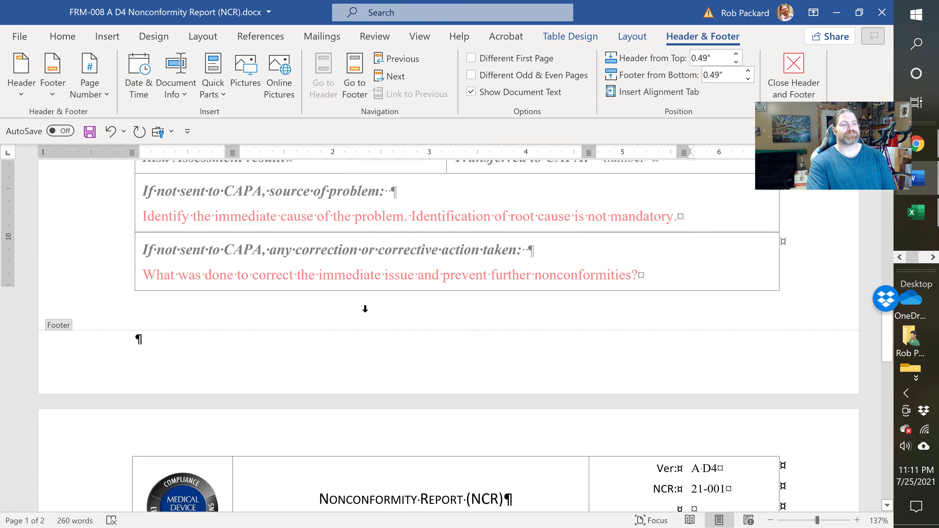
scroll(366, 318, down, 10)
scroll(329, 320, up, 3)
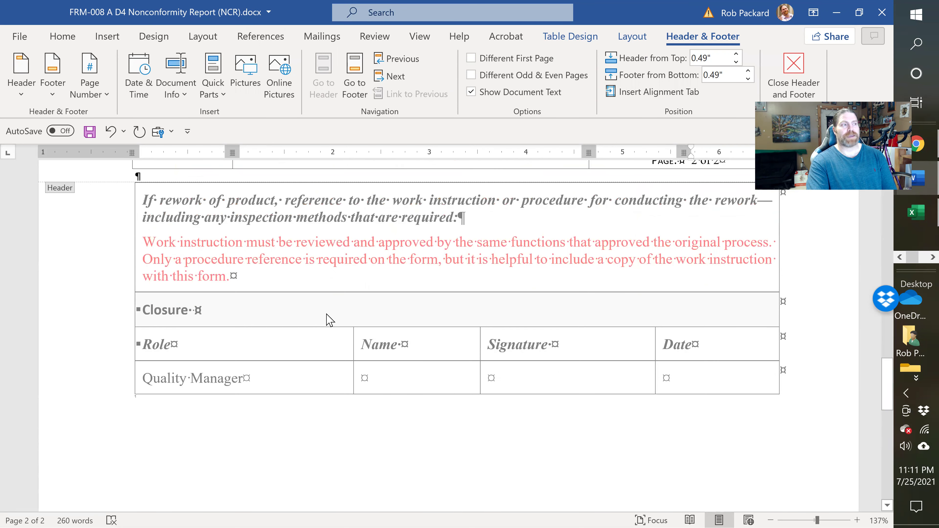
scroll(329, 319, up, 1)
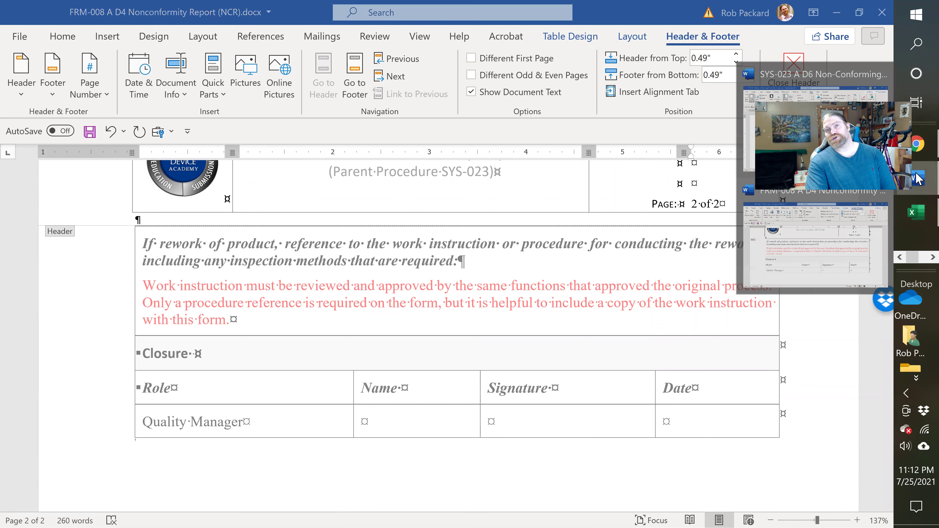
Review the LST-008 NCR Register listing 21-001, 21-002 and 21-003, then return to Word.
click(917, 218)
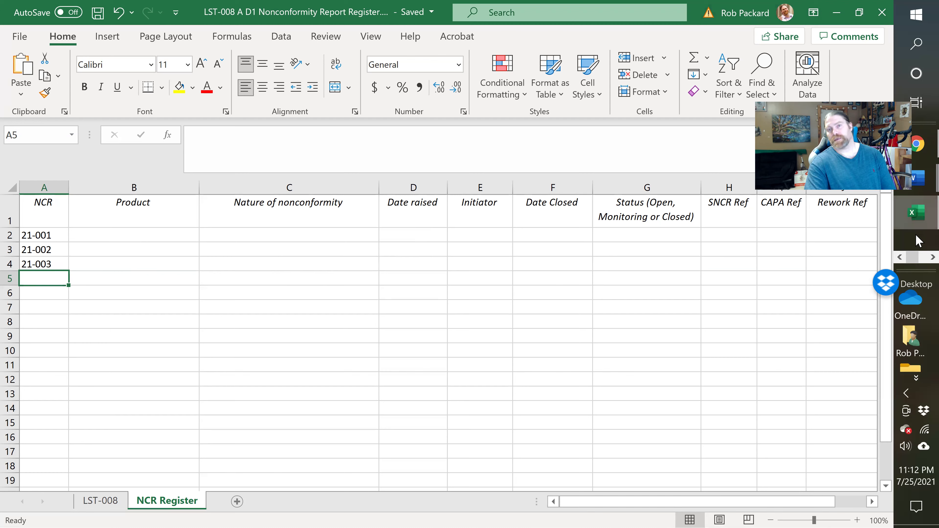
click(919, 264)
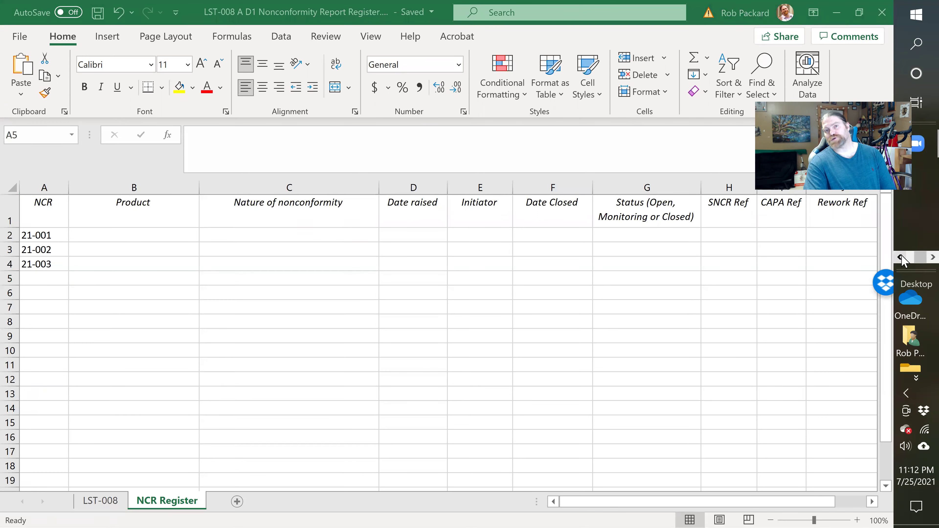
mouse_move(919, 190)
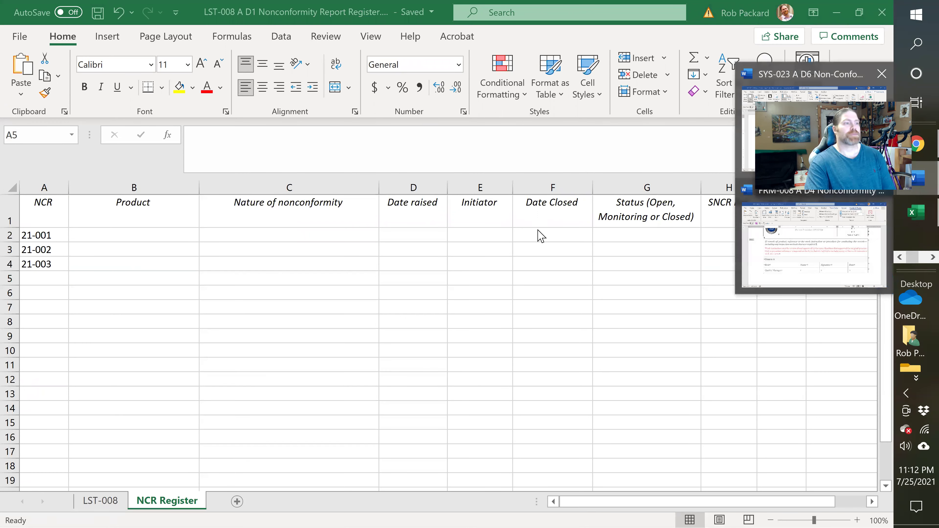
key(Return)
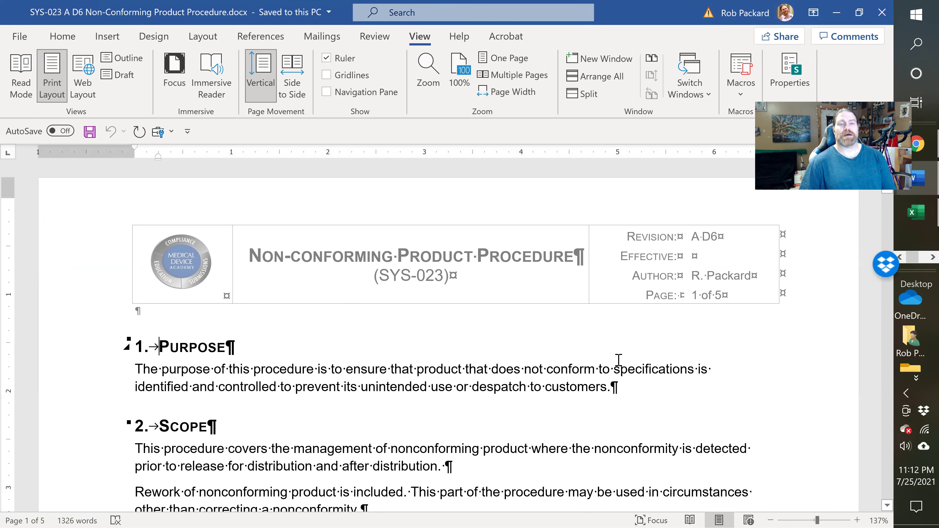
scroll(509, 411, down, 5)
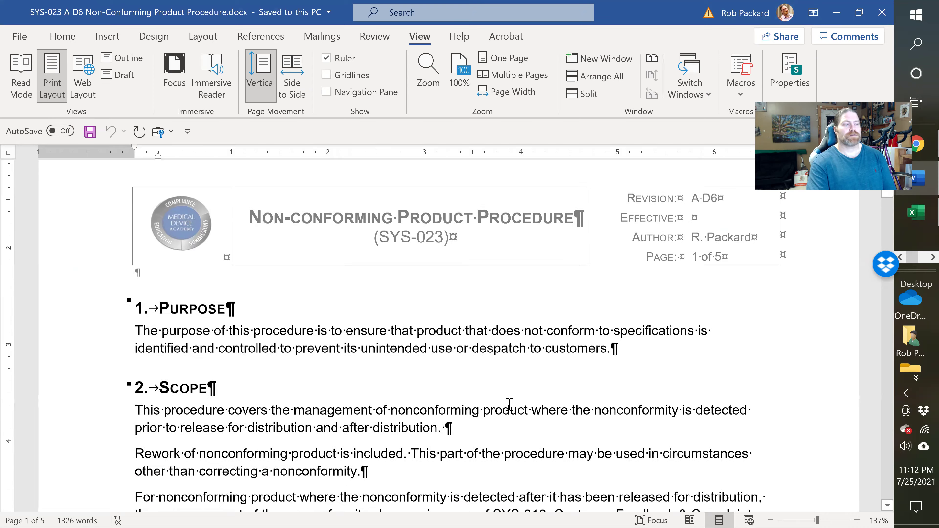
scroll(569, 397, down, 4)
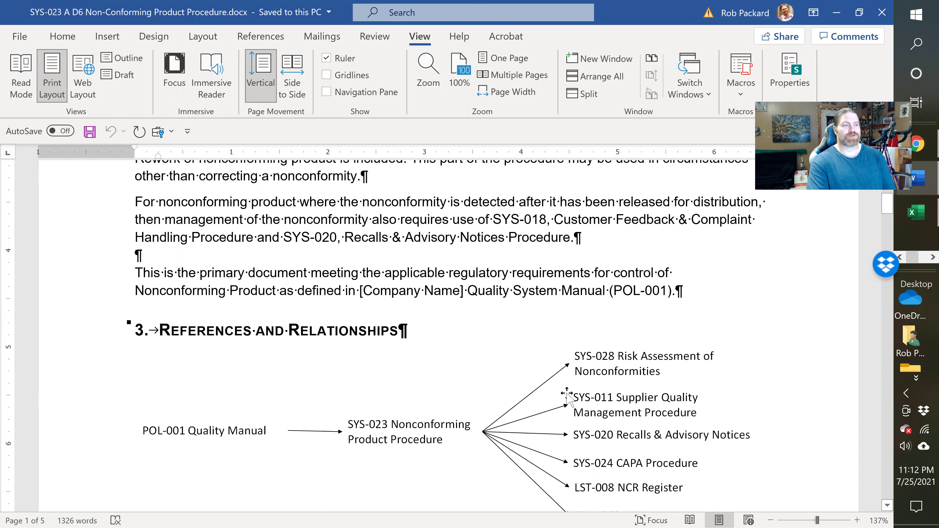
scroll(506, 272, down, 9)
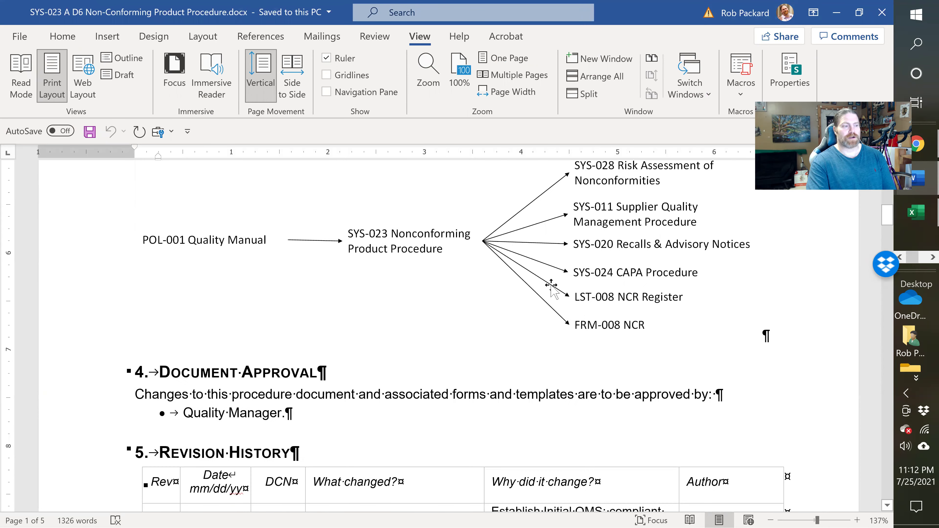
scroll(548, 286, down, 2)
scroll(547, 286, up, 8)
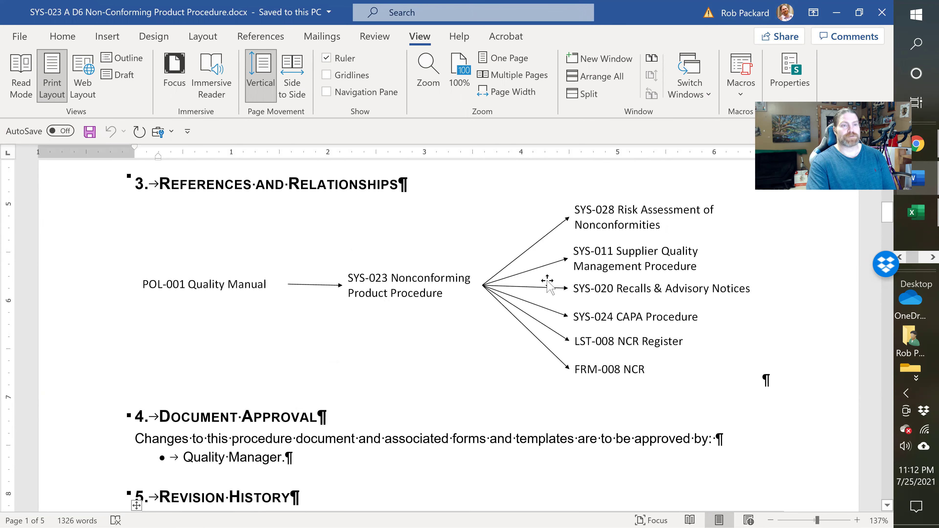
scroll(548, 284, up, 4)
scroll(548, 284, up, 3)
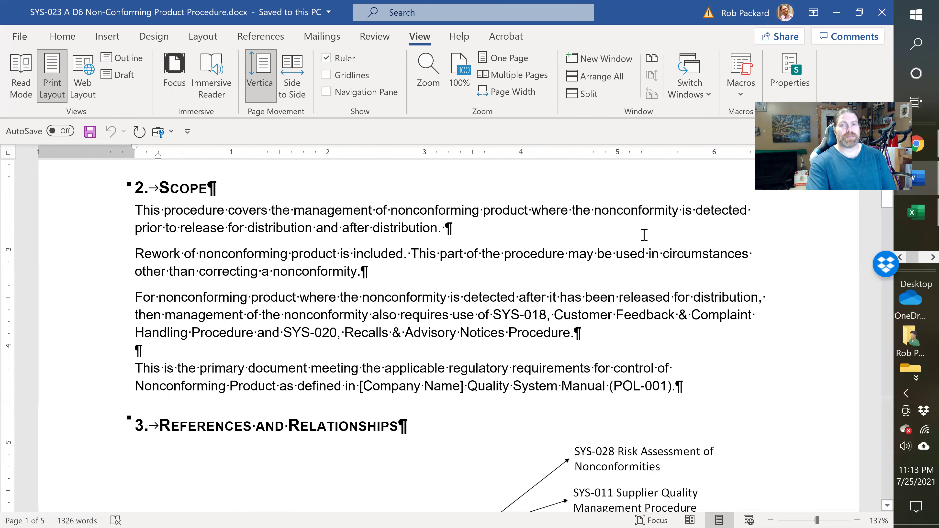
scroll(570, 317, down, 3)
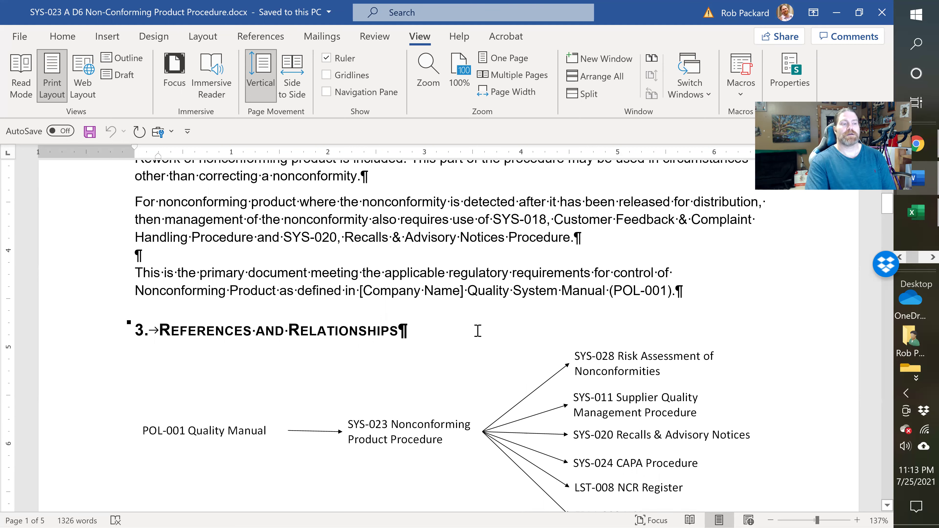
scroll(494, 327, down, 2)
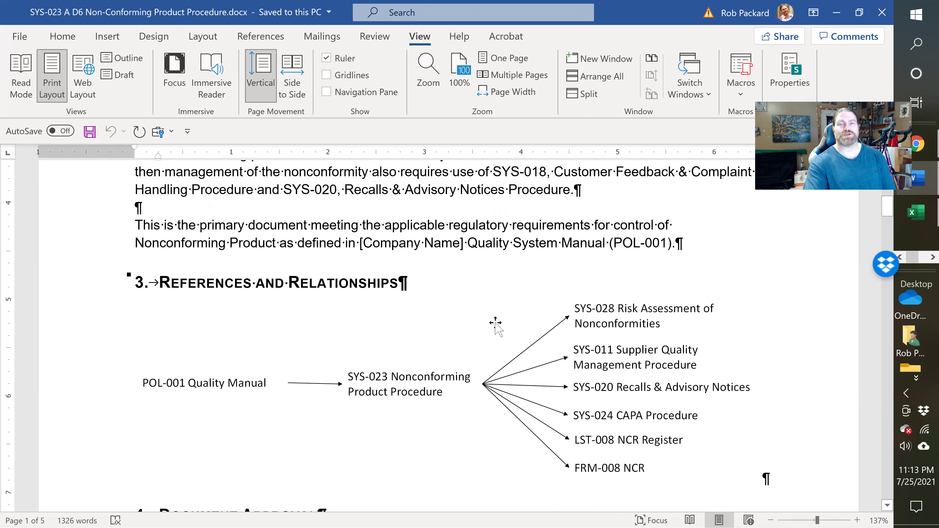
scroll(387, 329, down, 4)
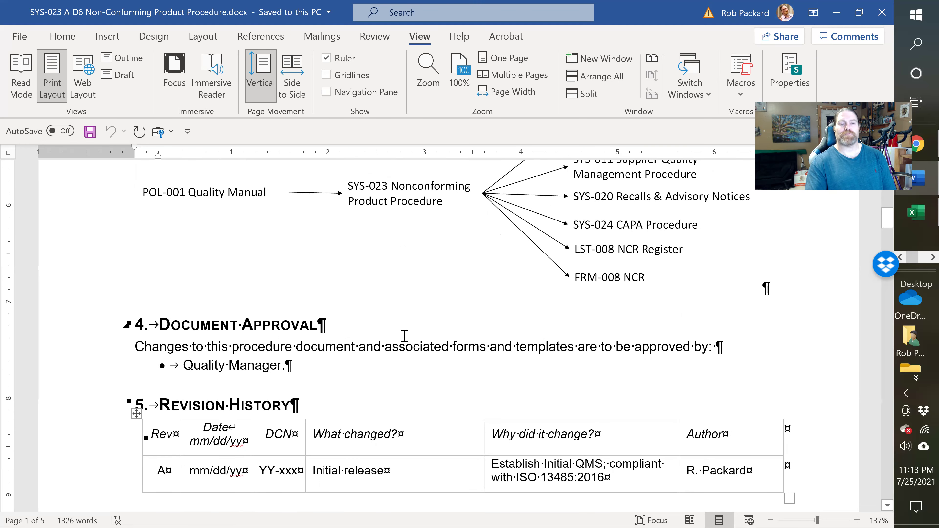
scroll(481, 381, down, 3)
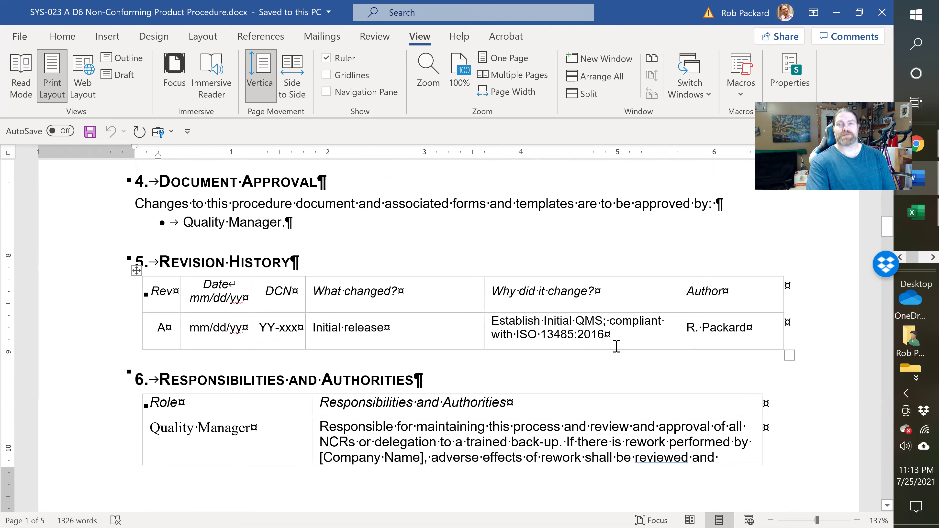
scroll(582, 347, down, 10)
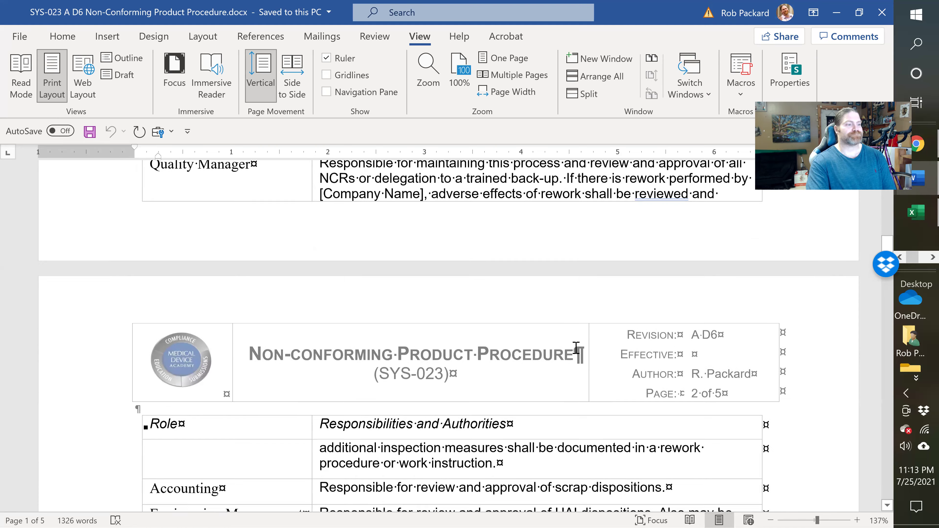
scroll(255, 293, up, 6)
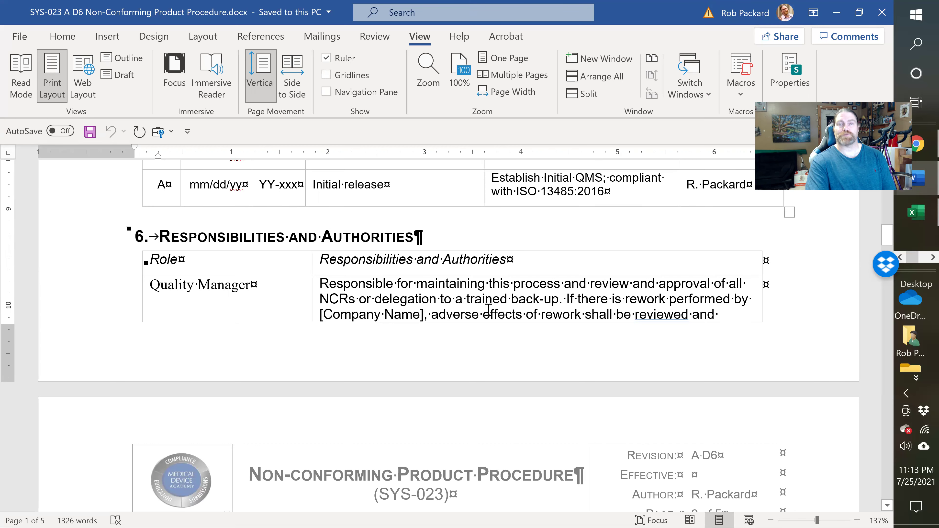
scroll(434, 283, down, 5)
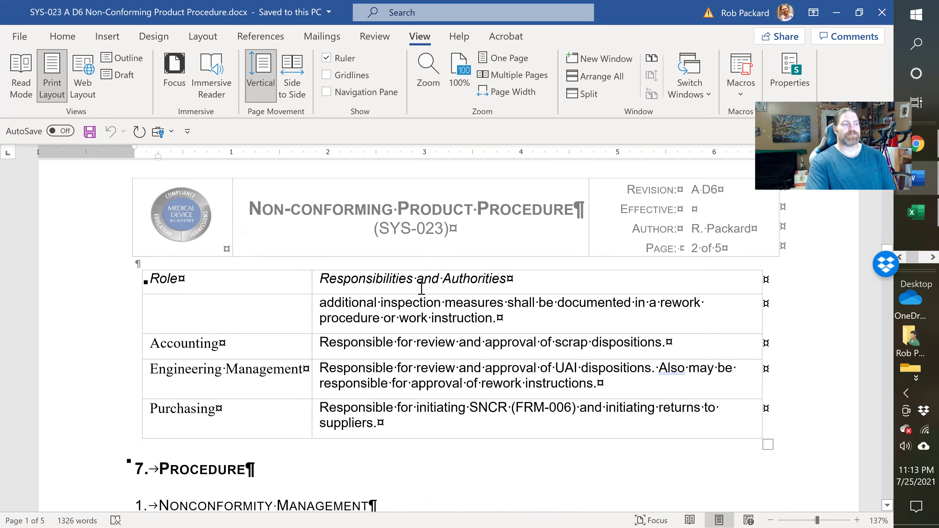
scroll(421, 289, down, 2)
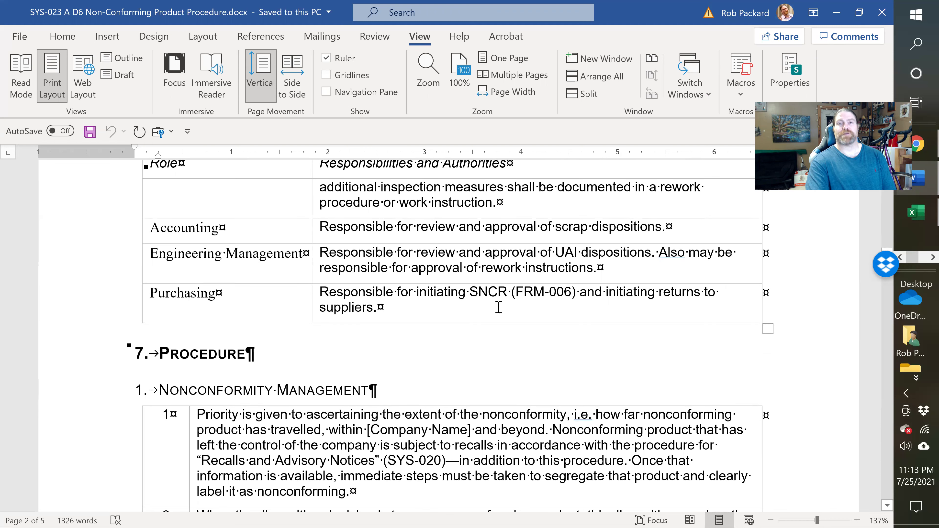
scroll(497, 318, down, 3)
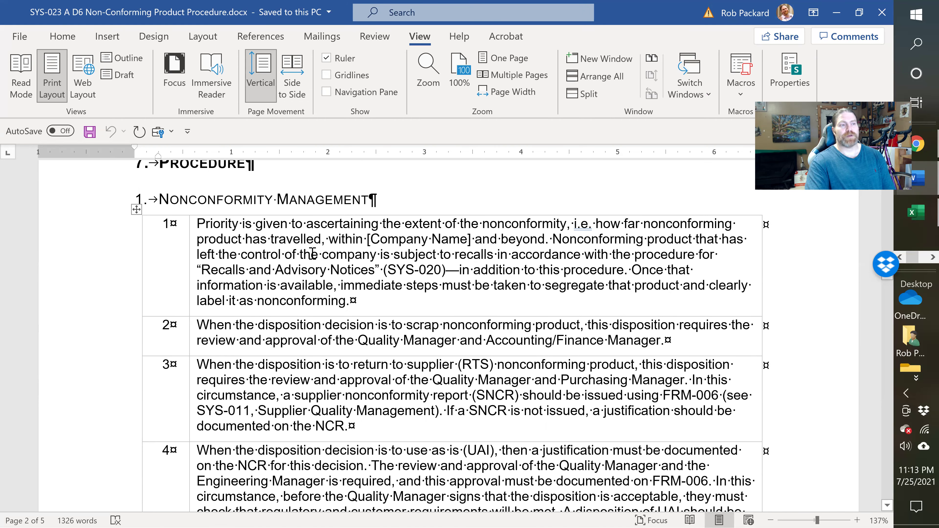
scroll(327, 248, down, 2)
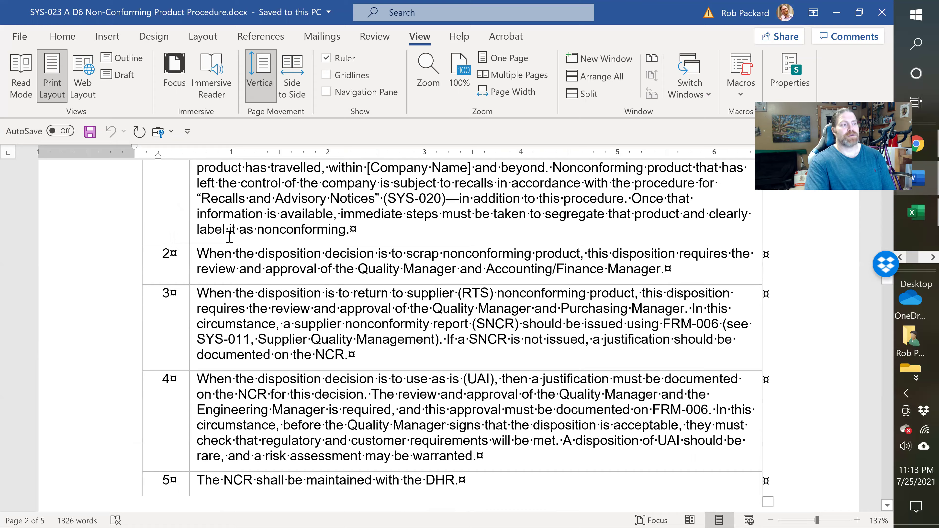
scroll(229, 237, down, 10)
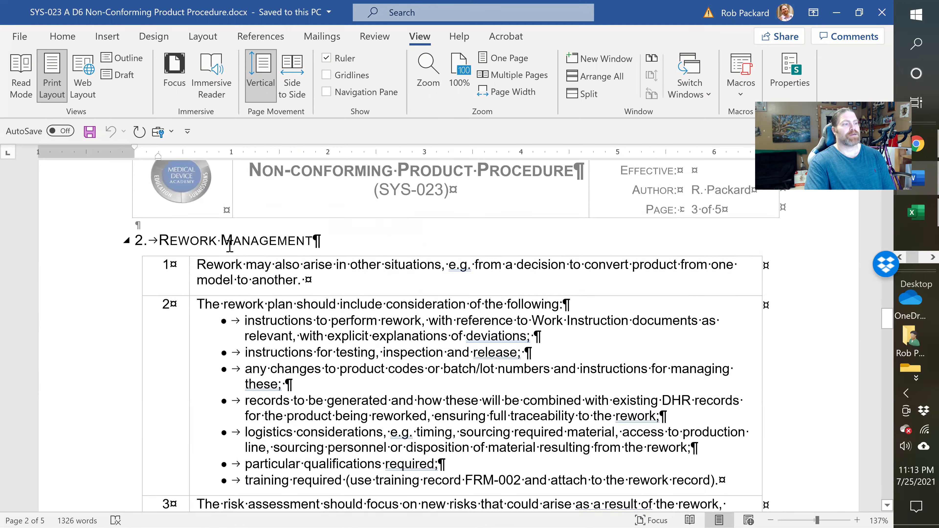
scroll(229, 244, down, 3)
scroll(258, 232, down, 4)
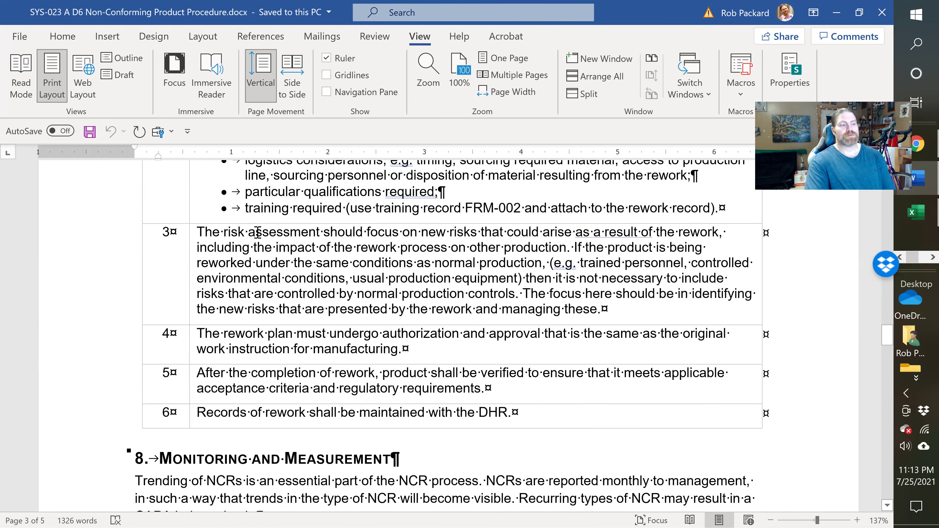
scroll(257, 232, down, 4)
scroll(362, 252, down, 3)
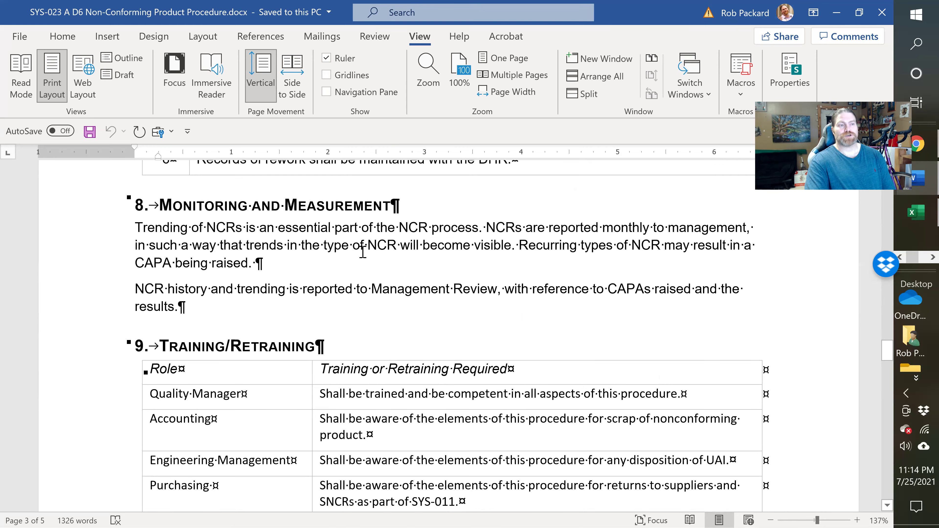
scroll(381, 302, down, 4)
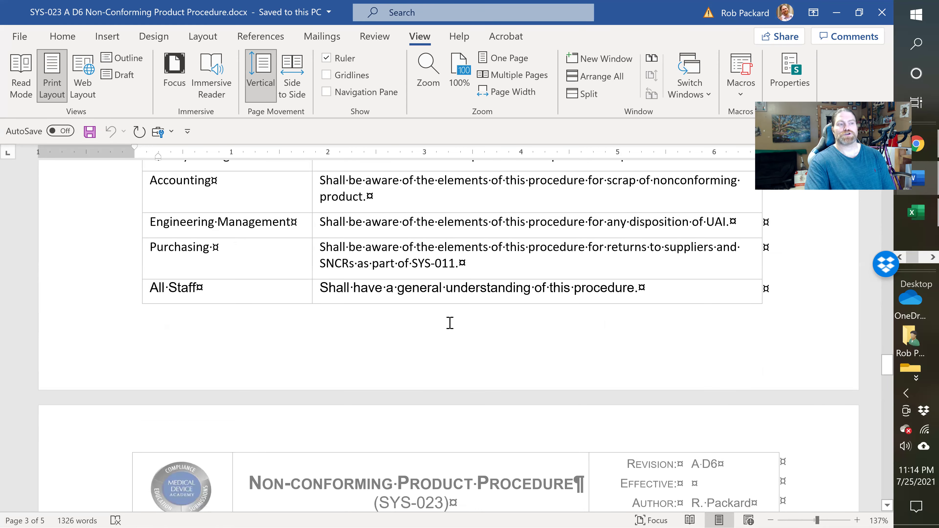
scroll(447, 320, down, 5)
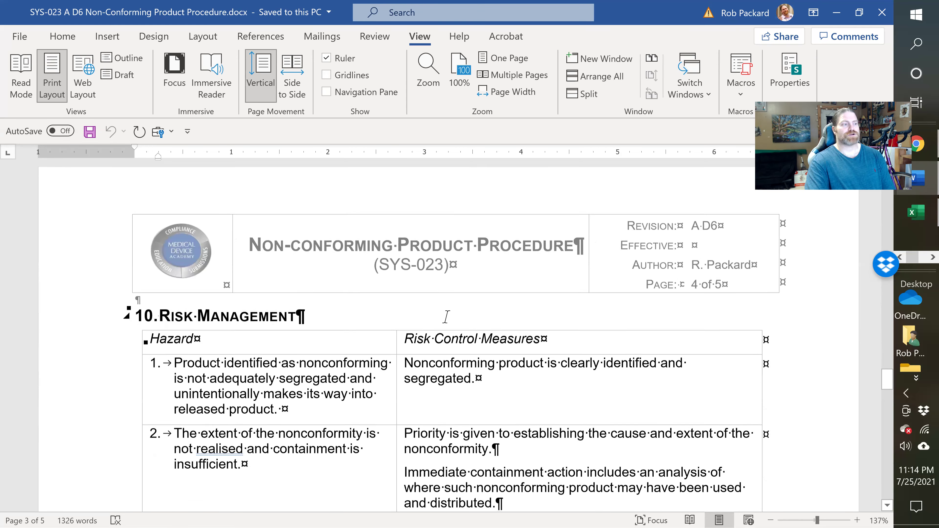
scroll(446, 316, down, 3)
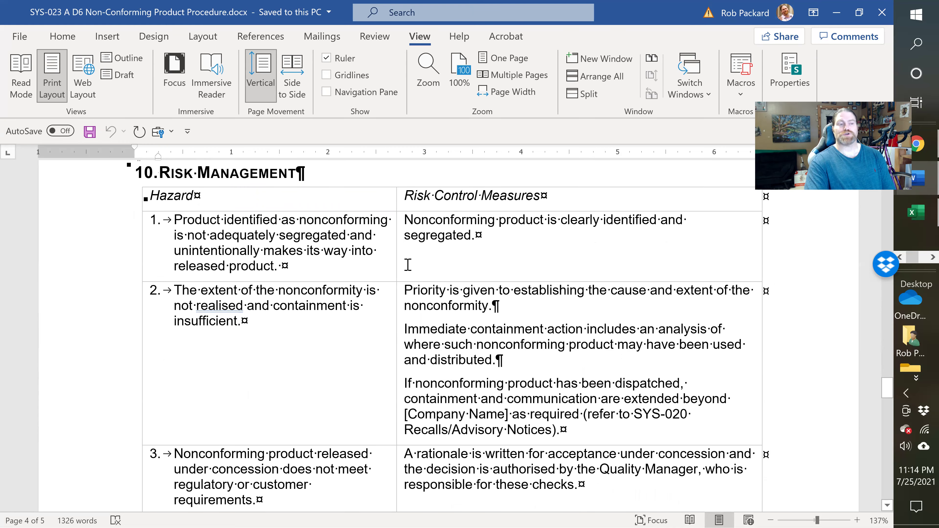
scroll(406, 265, down, 10)
scroll(405, 266, down, 14)
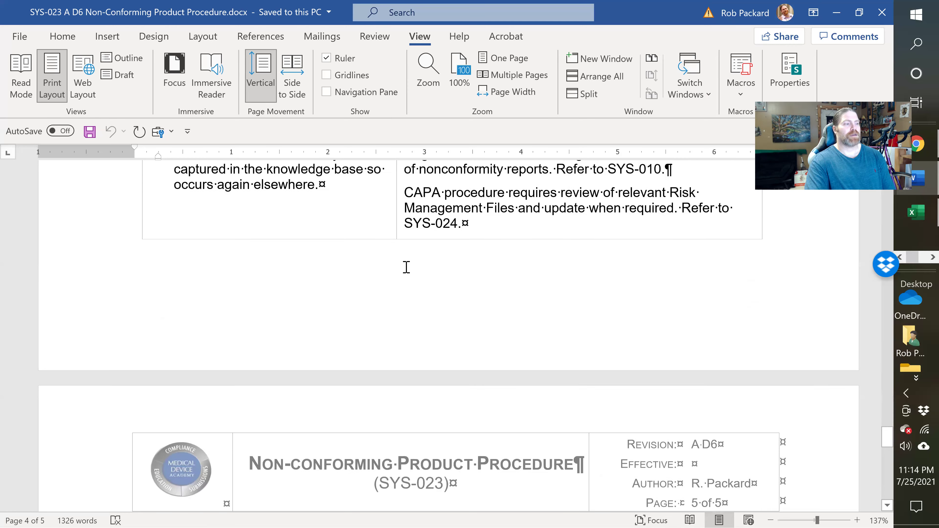
scroll(406, 266, up, 1)
scroll(410, 264, up, 1)
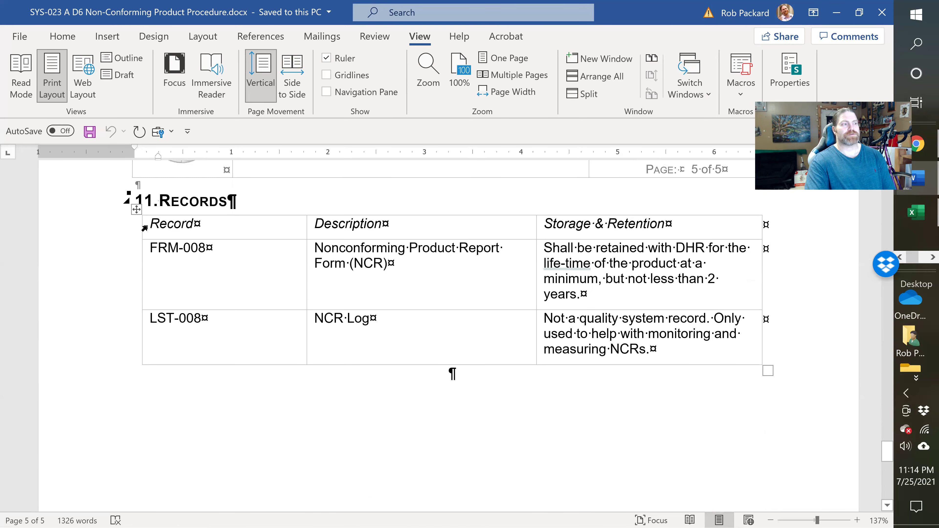